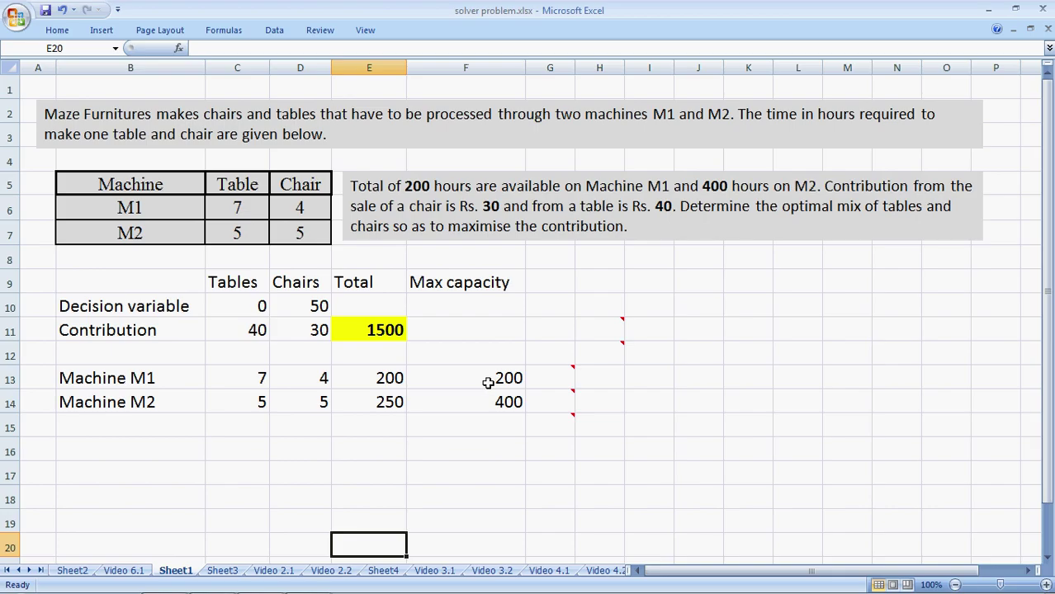
Step: Check the Machine M1 and M2 capacities, then run Solver to maximise the total contribution in E11 and keep the solution
click(488, 383)
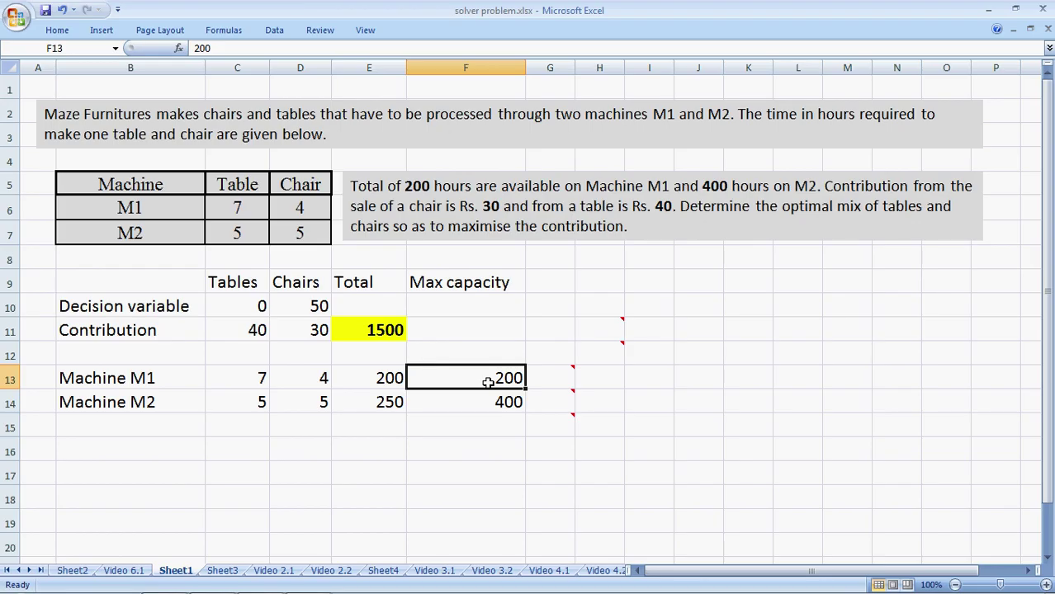
click(485, 402)
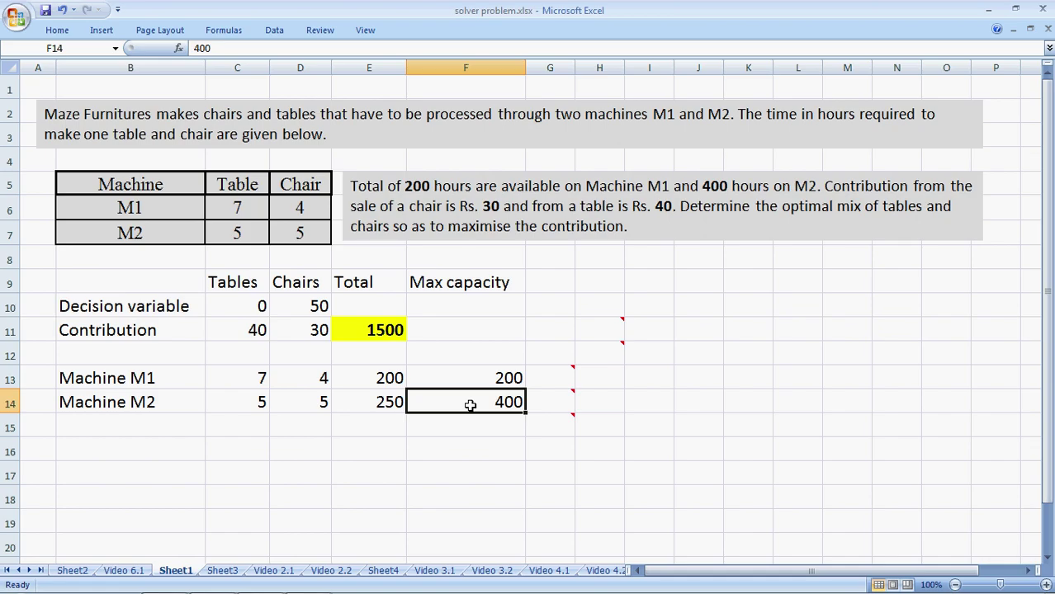
click(274, 29)
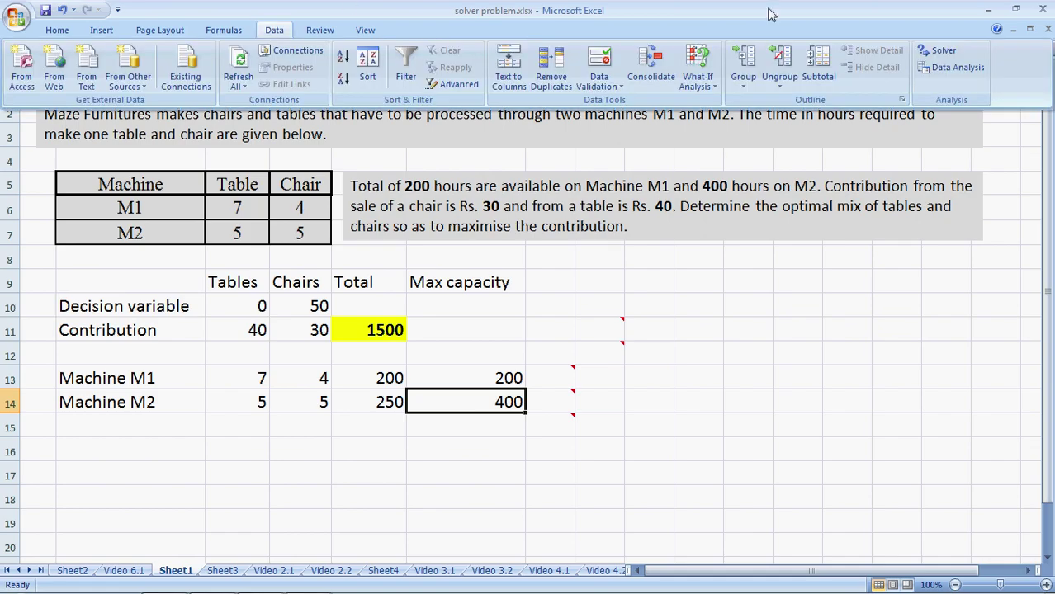
click(946, 50)
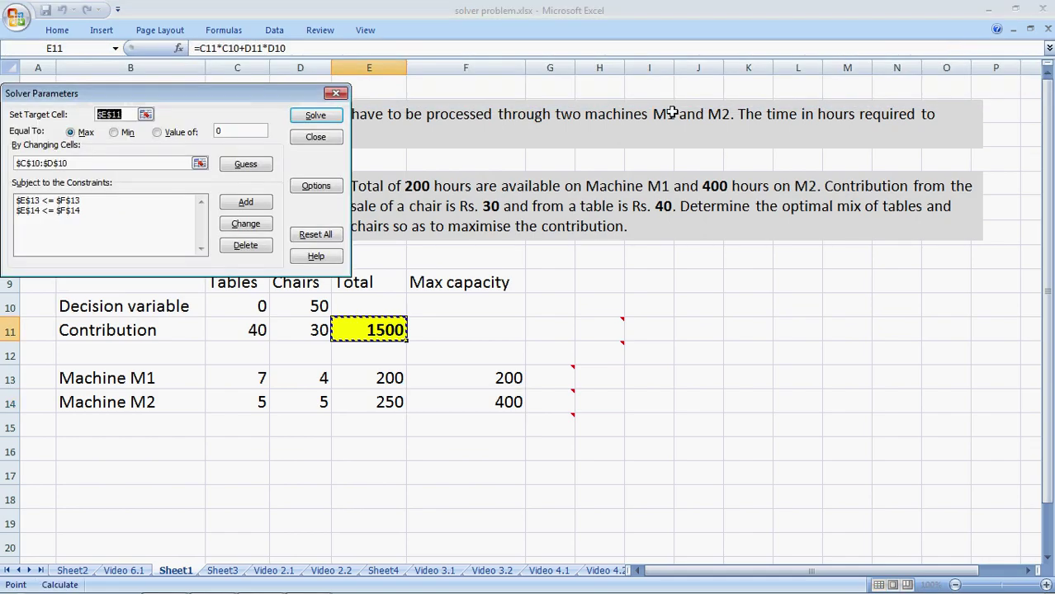
click(313, 114)
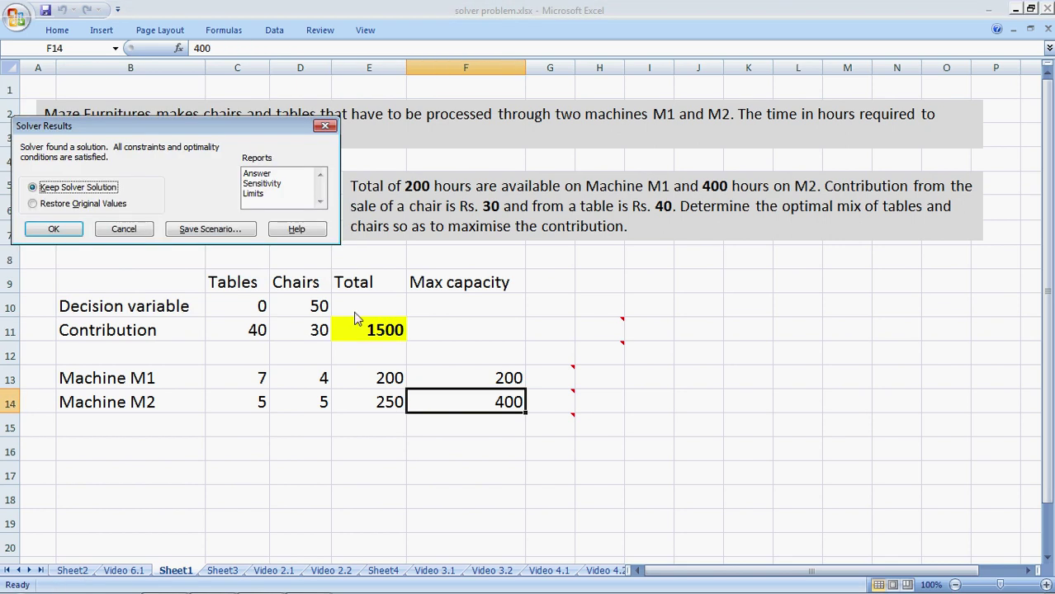
click(56, 230)
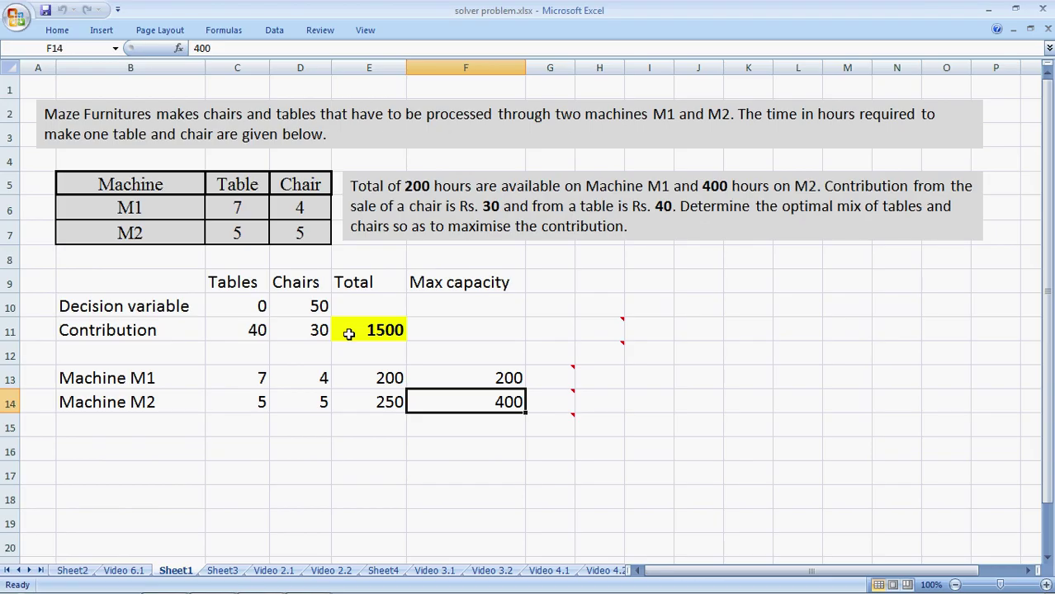
Step: Examine the chair quantity, compare each machine's hours used with its maximum capacity, and read the notes beside the machine rows
click(285, 308)
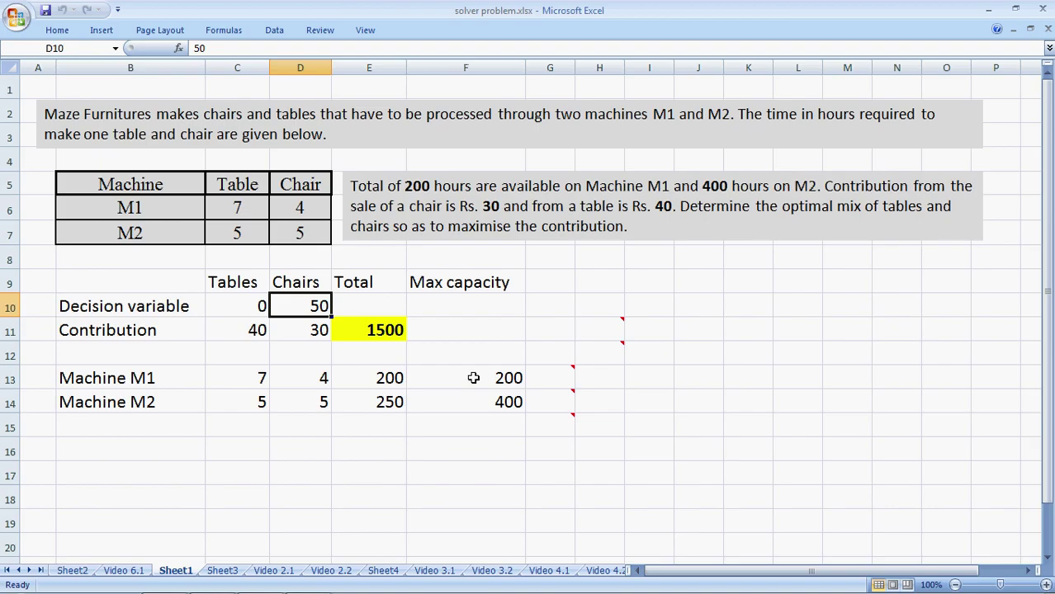
click(369, 377)
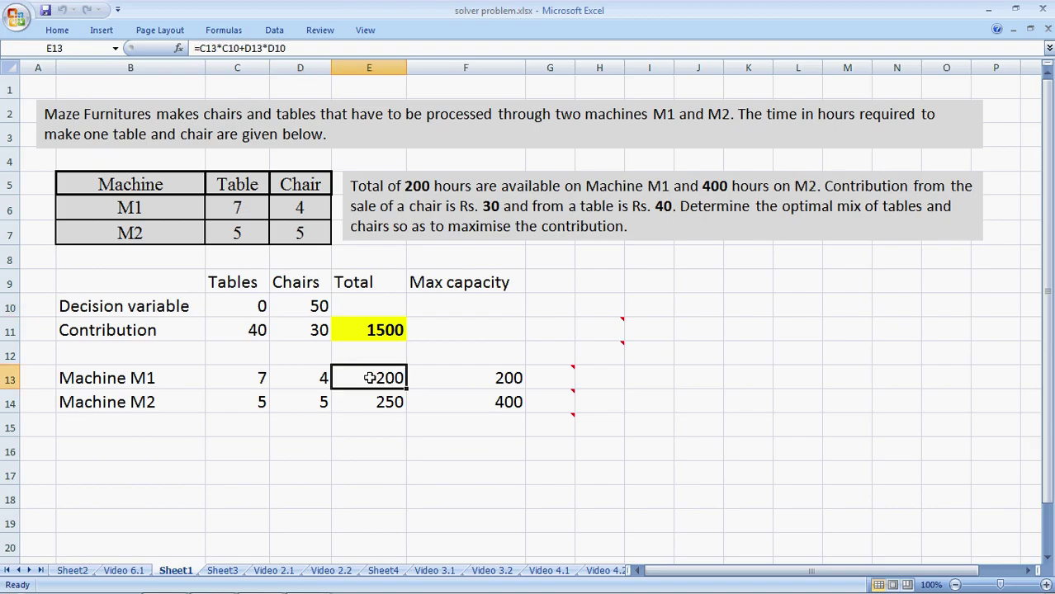
mouse_move(558, 383)
click(494, 405)
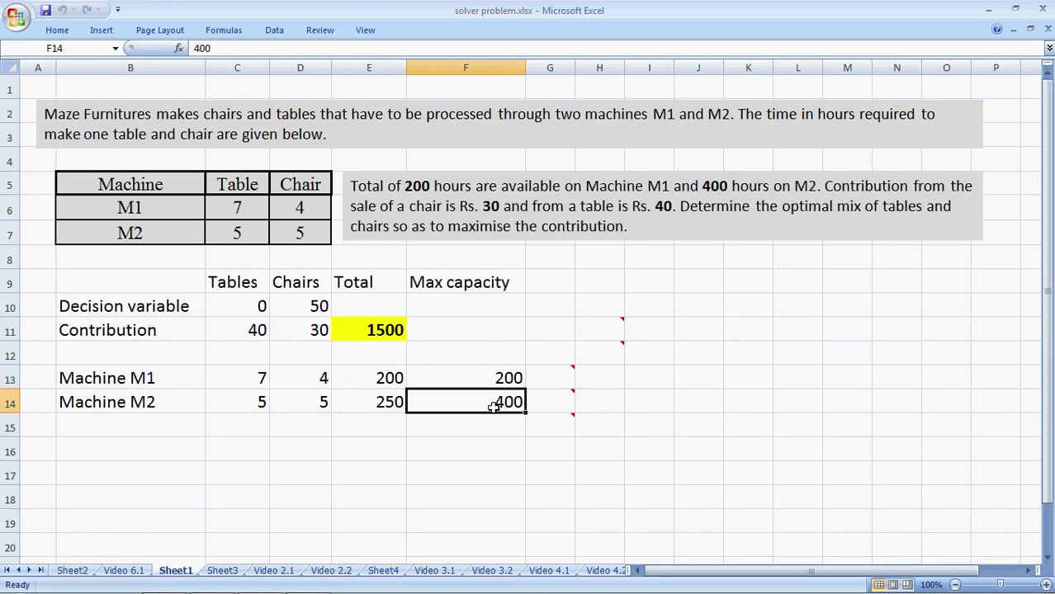
click(353, 409)
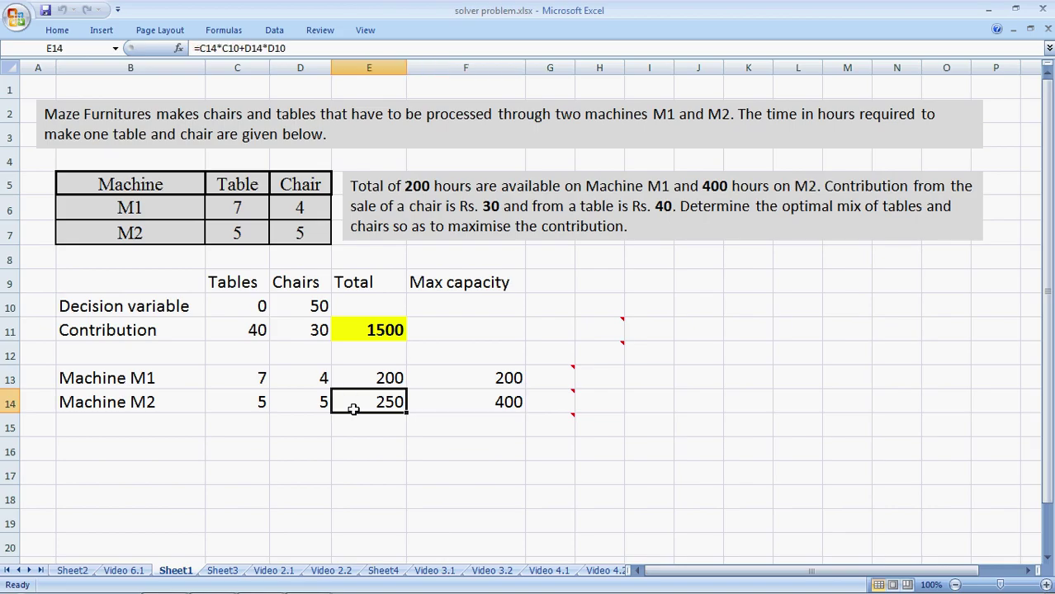
mouse_move(553, 402)
mouse_move(558, 421)
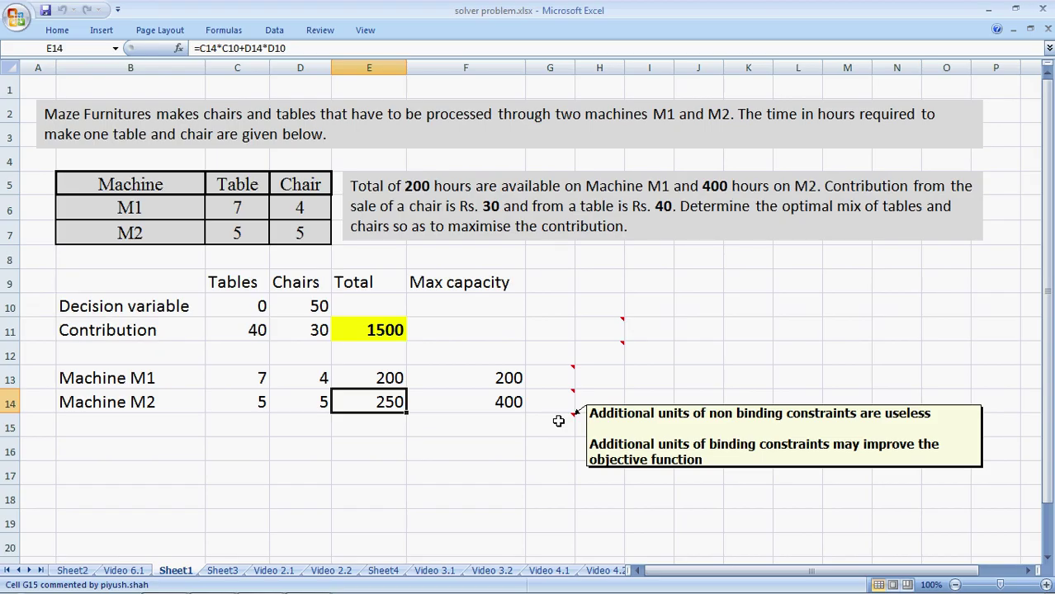
Step: Set Machine M1's maximum capacity in F13 to 201 and re-solve the model with Solver
click(470, 375)
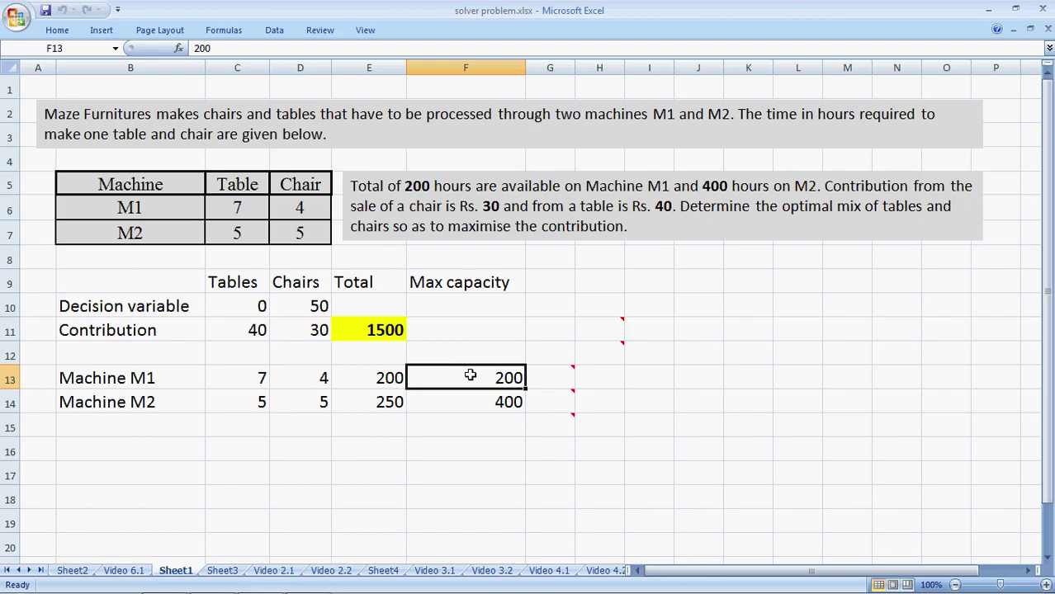
text(201)
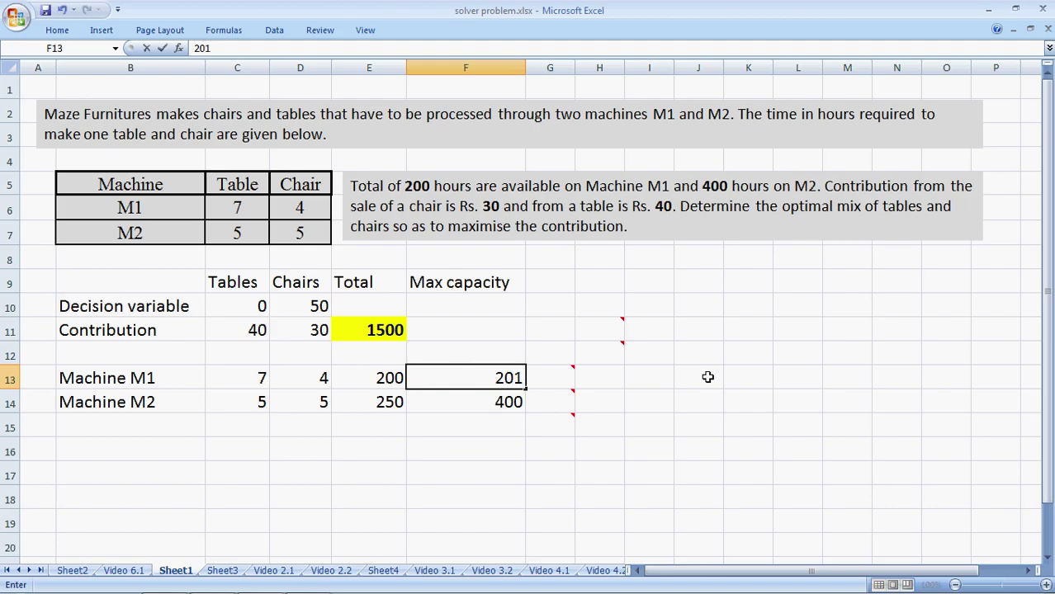
click(701, 376)
click(274, 30)
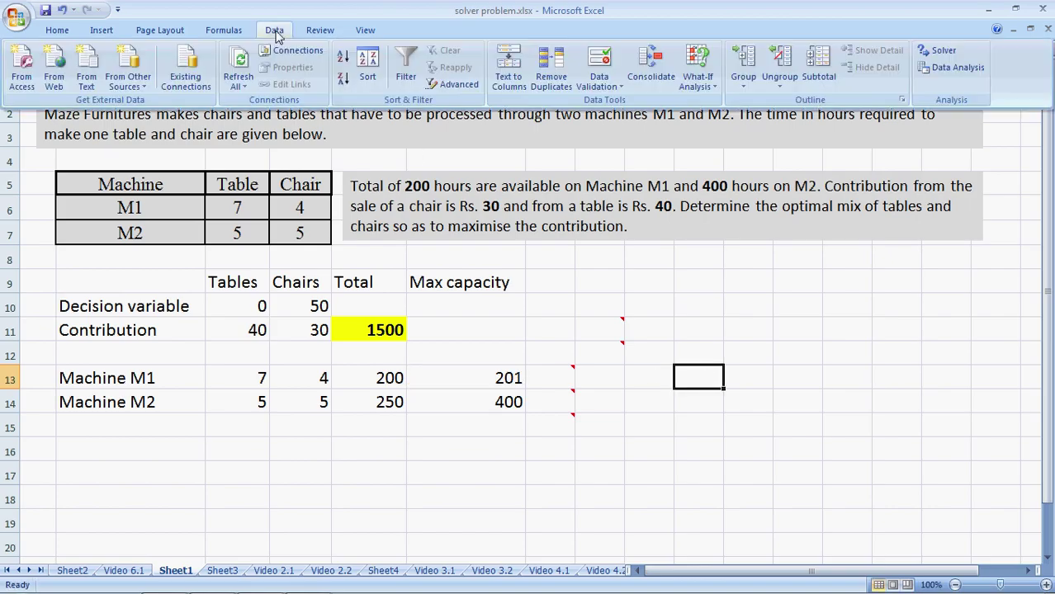
click(944, 53)
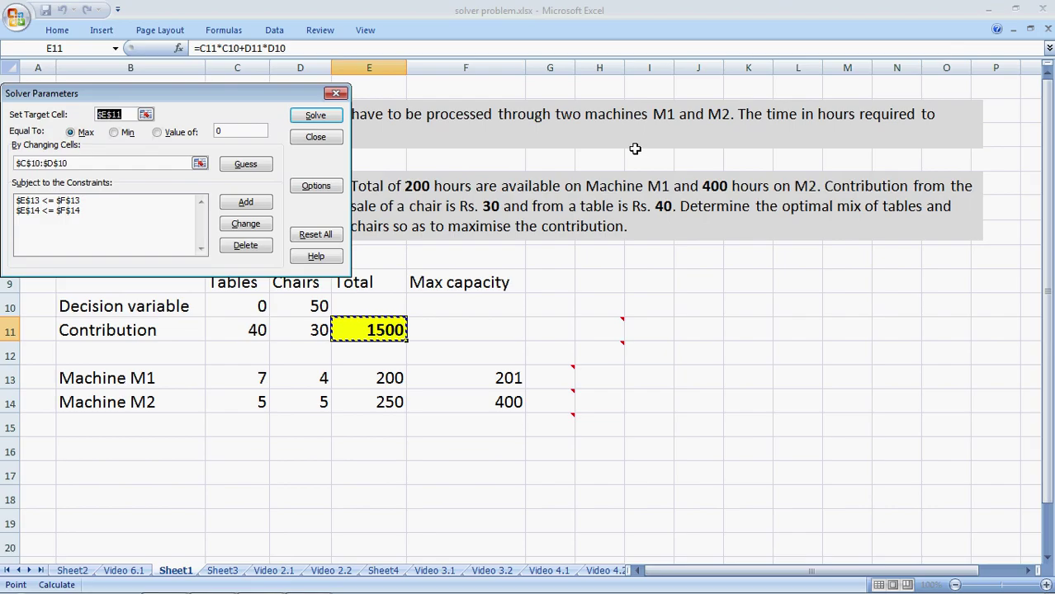
click(313, 116)
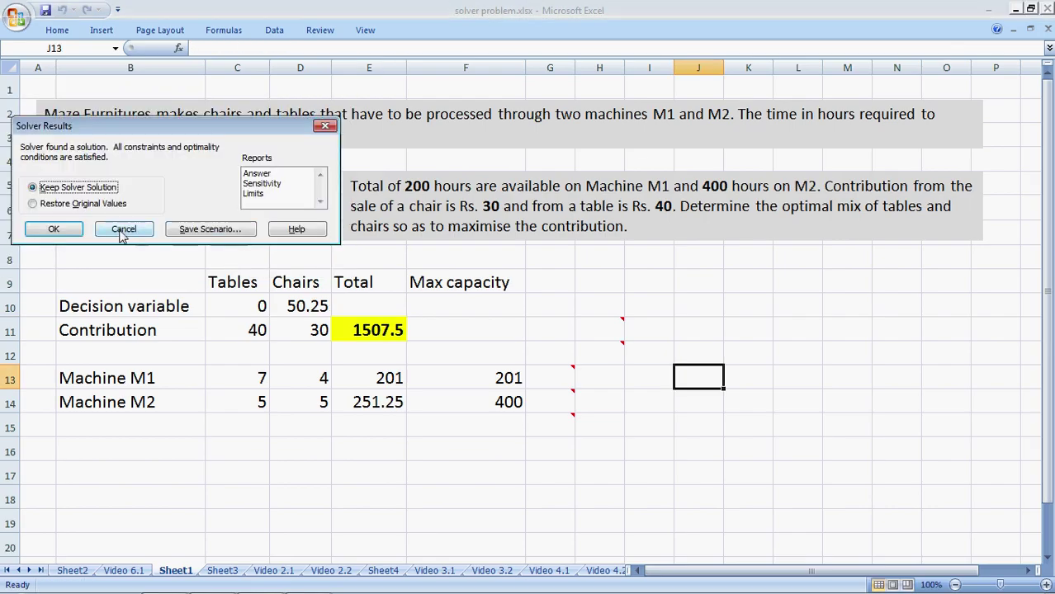
click(122, 229)
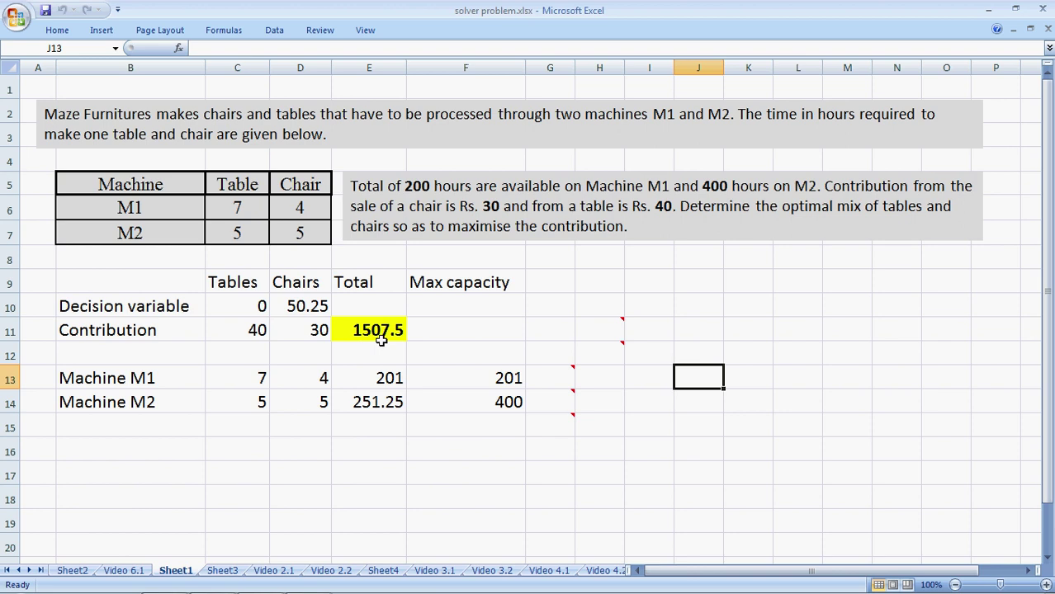
Step: Set Machine M1's maximum capacity in F13 to 202, re-solve with Solver and keep the solution
click(476, 382)
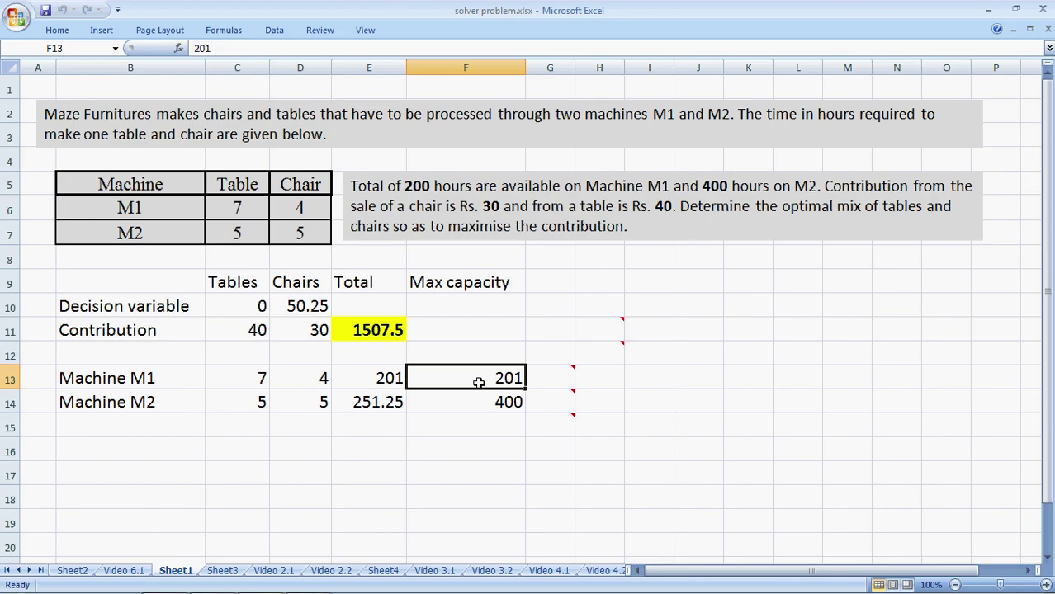
text(202)
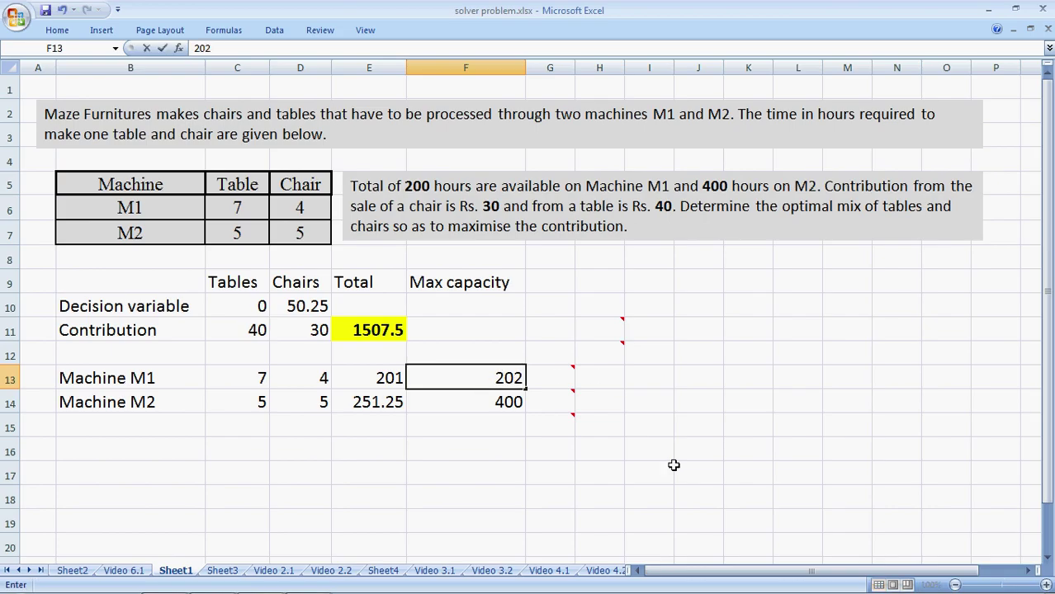
click(677, 493)
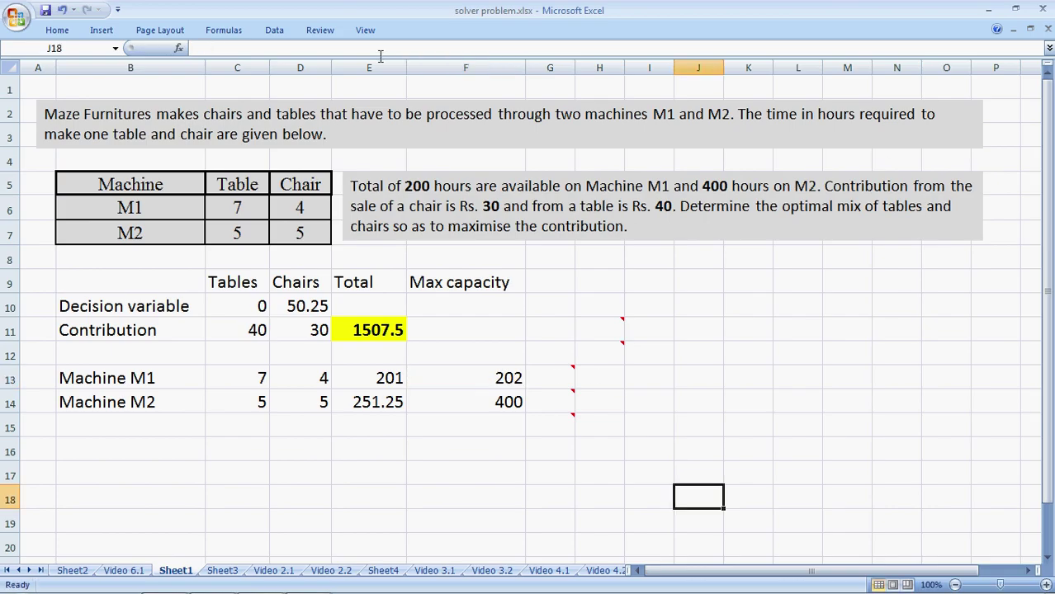
click(274, 30)
click(941, 50)
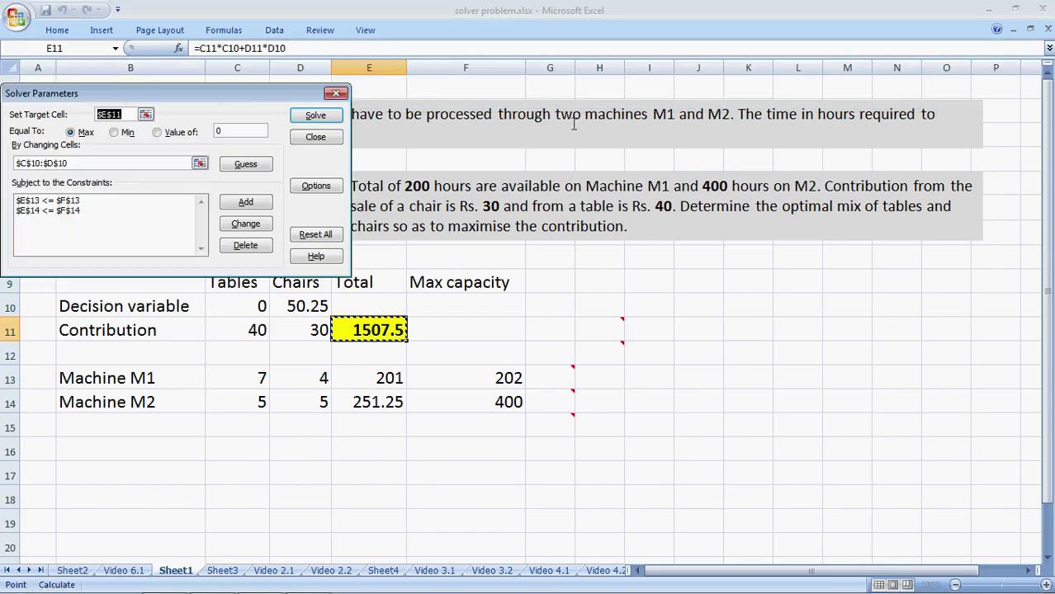
click(326, 116)
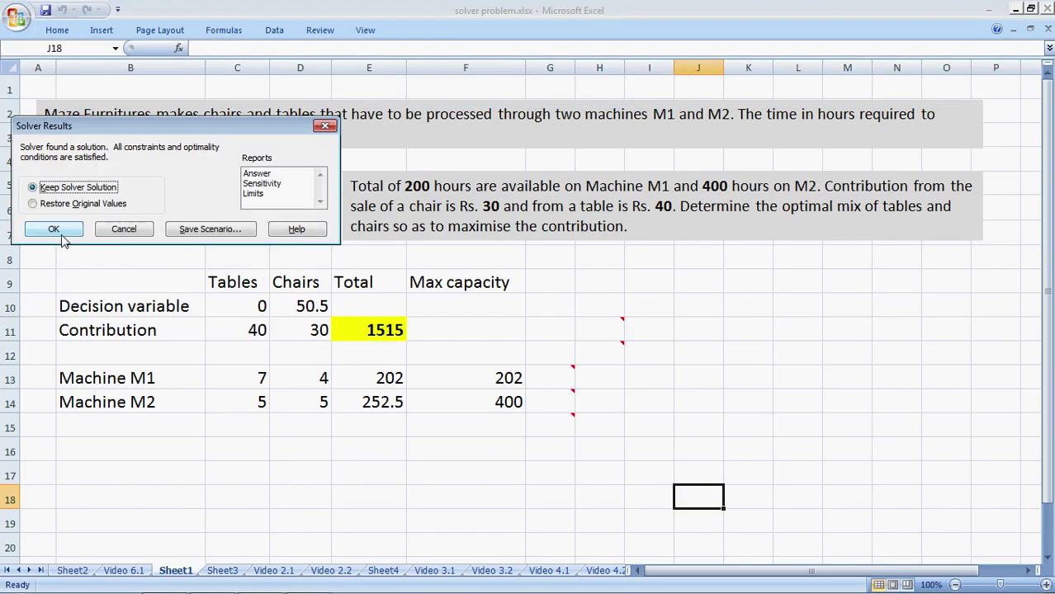
click(54, 230)
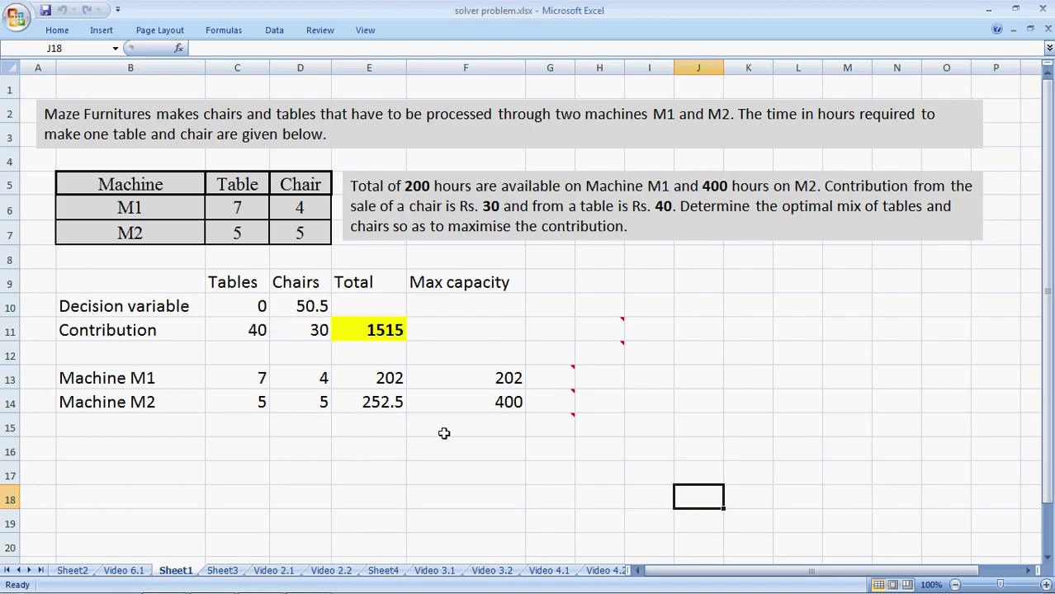
Step: Set Machine M1's maximum capacity in F13 to 199
click(475, 381)
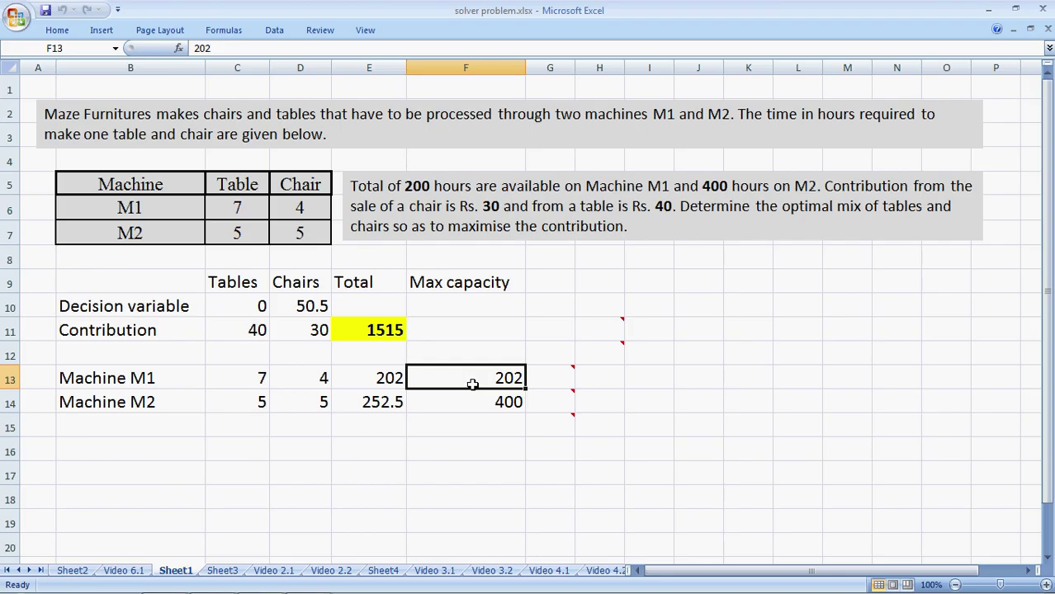
text(1)
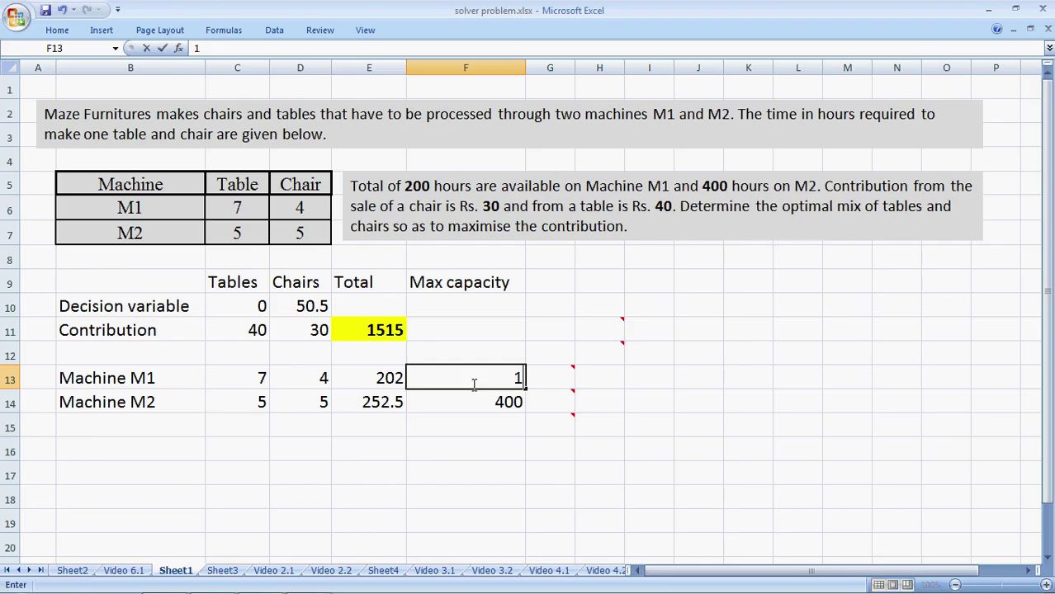
text(99)
click(468, 418)
click(464, 380)
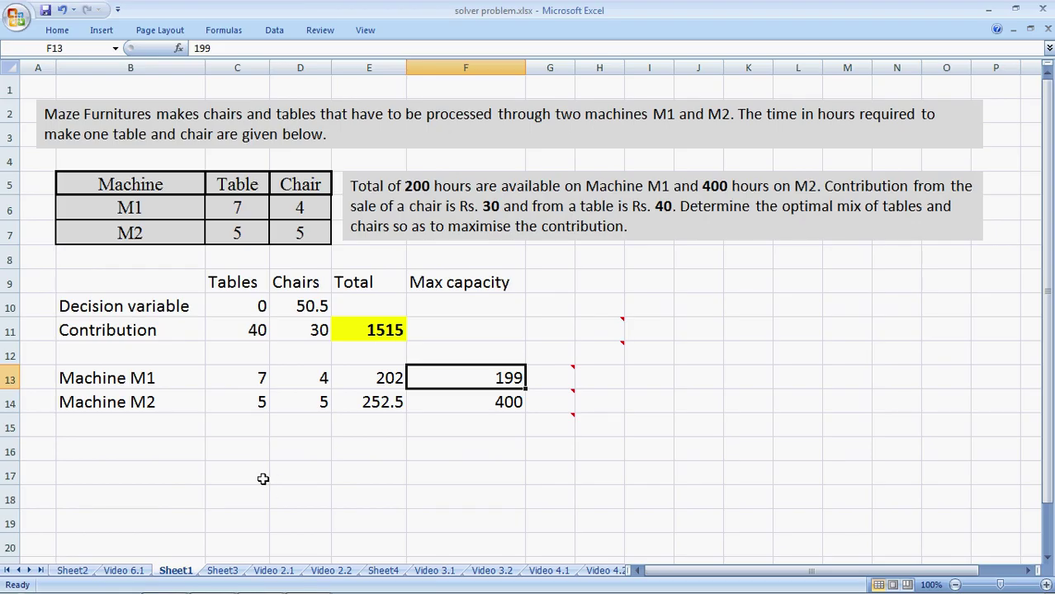
Step: Calculate the expected contribution for one hour less on Machine M1 in C16 with the formula =1500-7.5
click(238, 452)
text(1)
key(BackSpace)
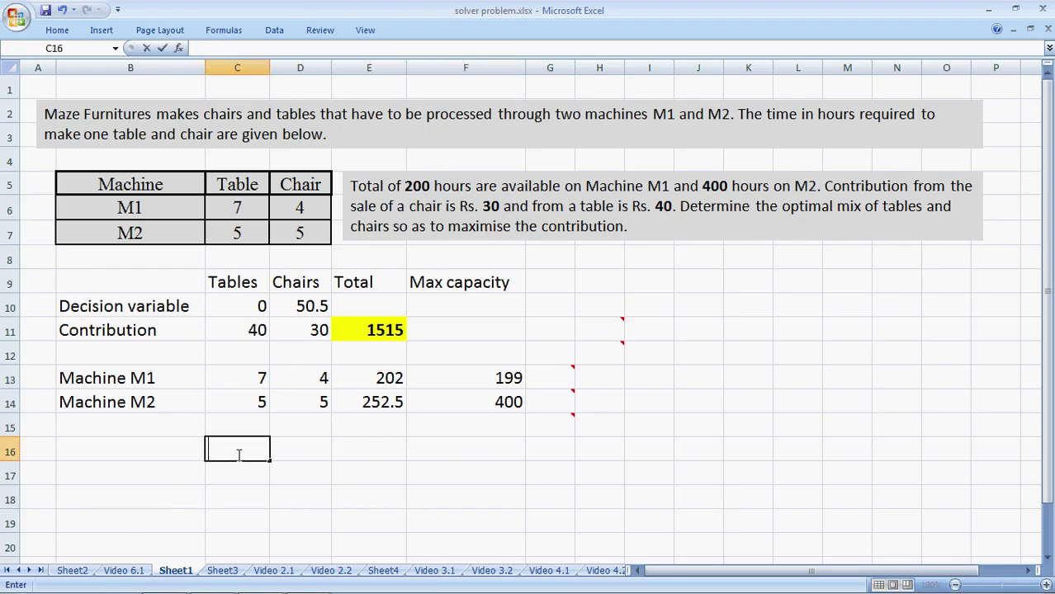
text(=100)
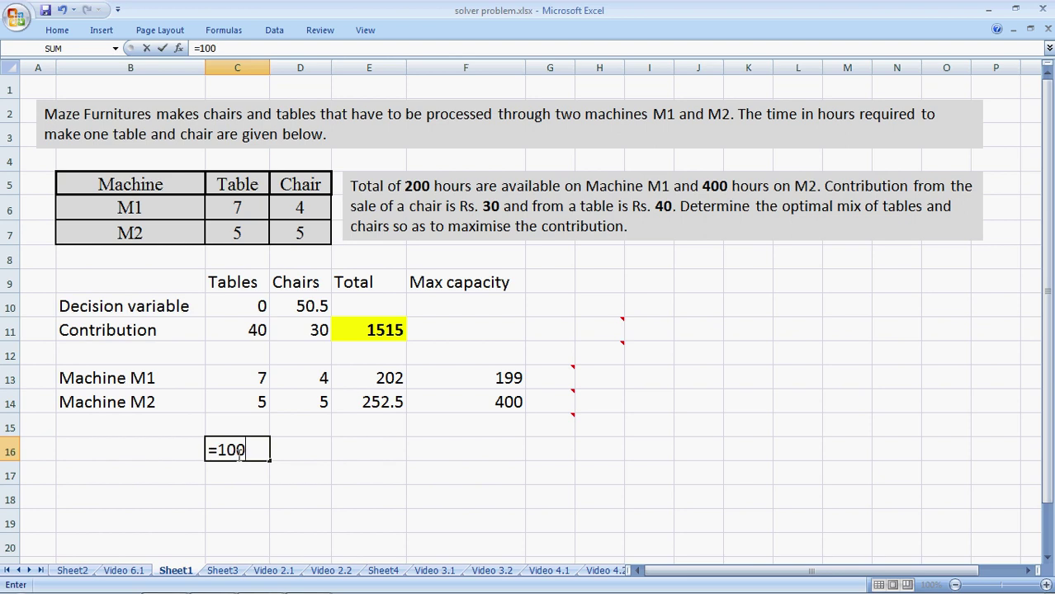
key(BackSpace)
key(BackSpace)
text(500-7.5)
key(Return)
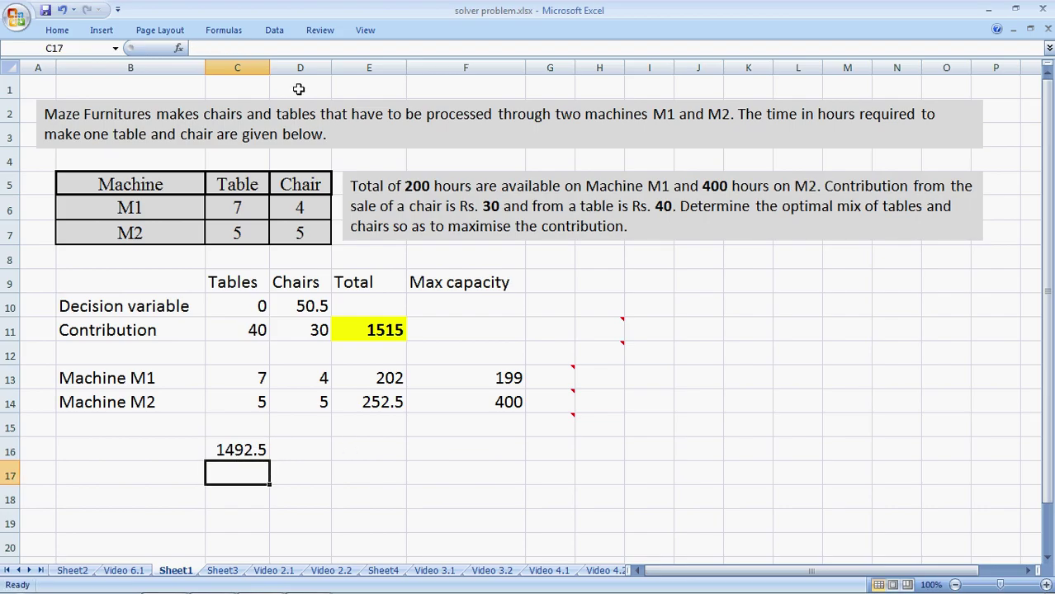
Step: Re-solve the model with Solver for the reduced Machine M1 capacity and close the results dialog
click(275, 30)
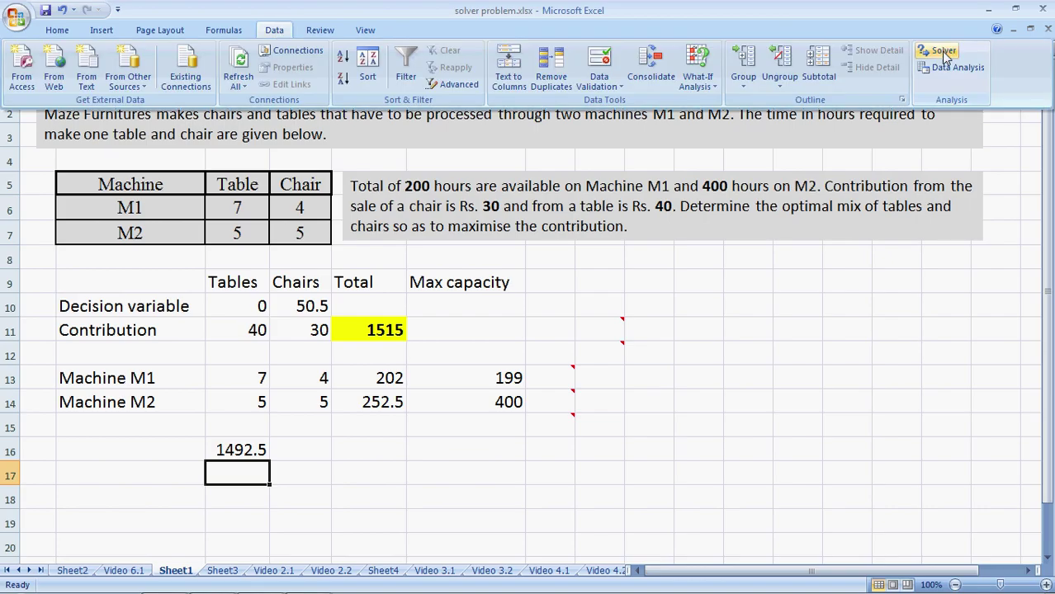
click(936, 51)
click(315, 112)
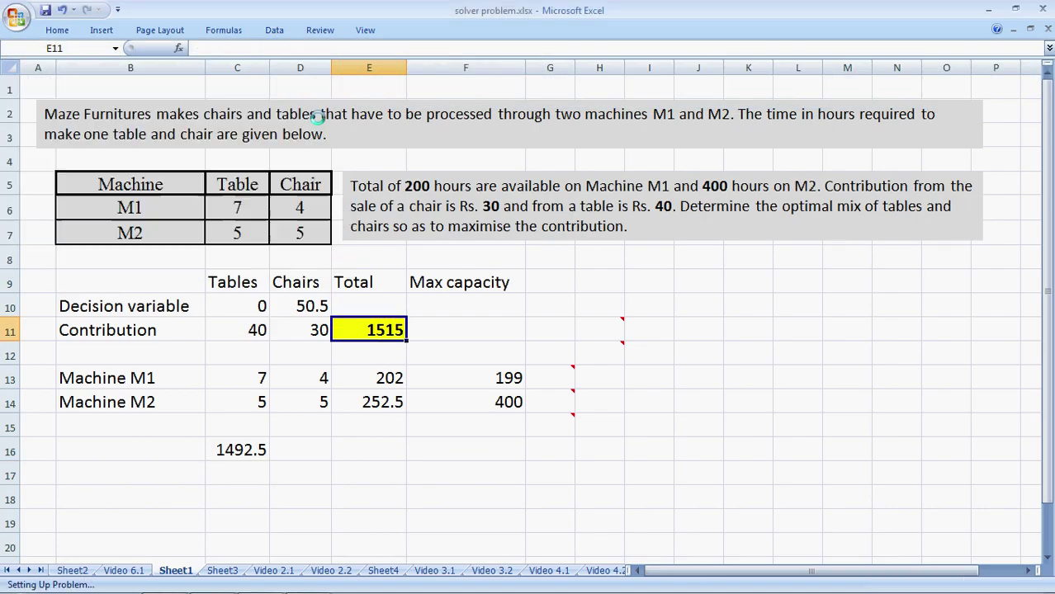
click(323, 126)
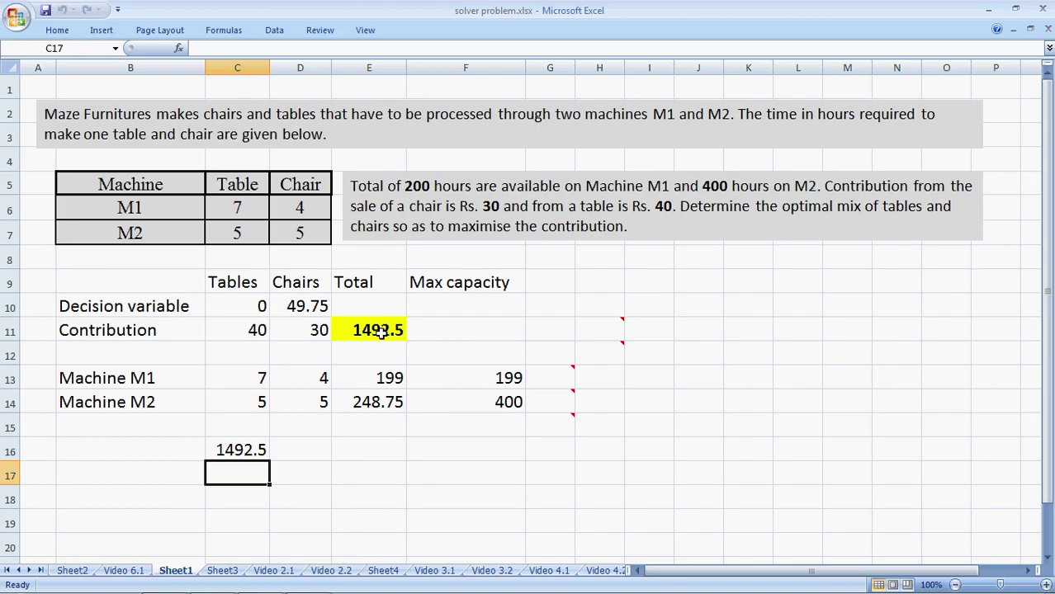
Step: Set Machine M1's maximum capacity in F13 back to 200
mouse_move(599, 328)
click(487, 378)
text(200)
key(Return)
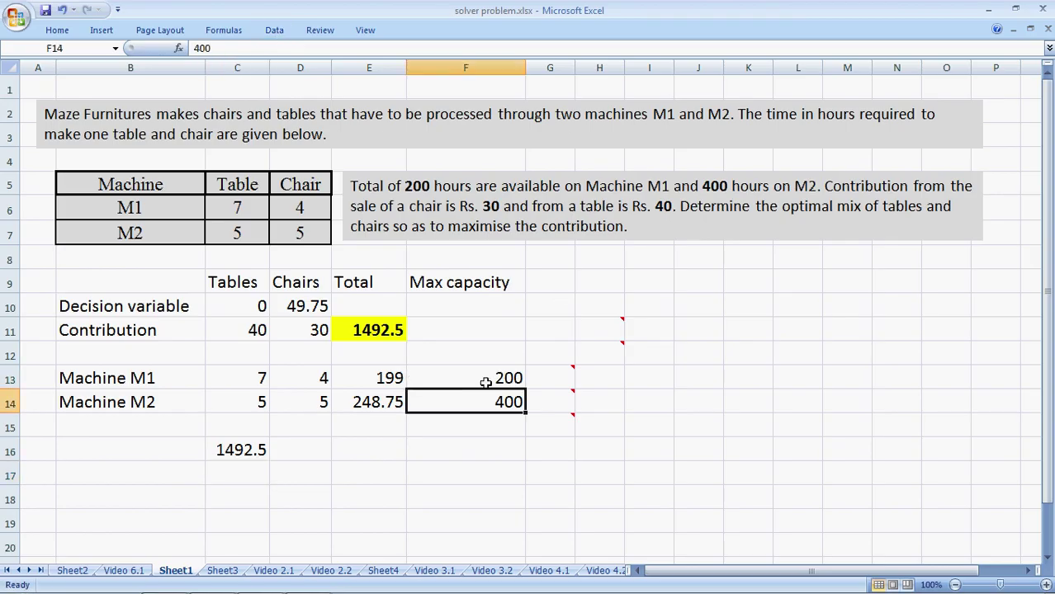
Step: Re-solve the model with Solver, keep the solution and generate a Sensitivity report
key(alt+a)
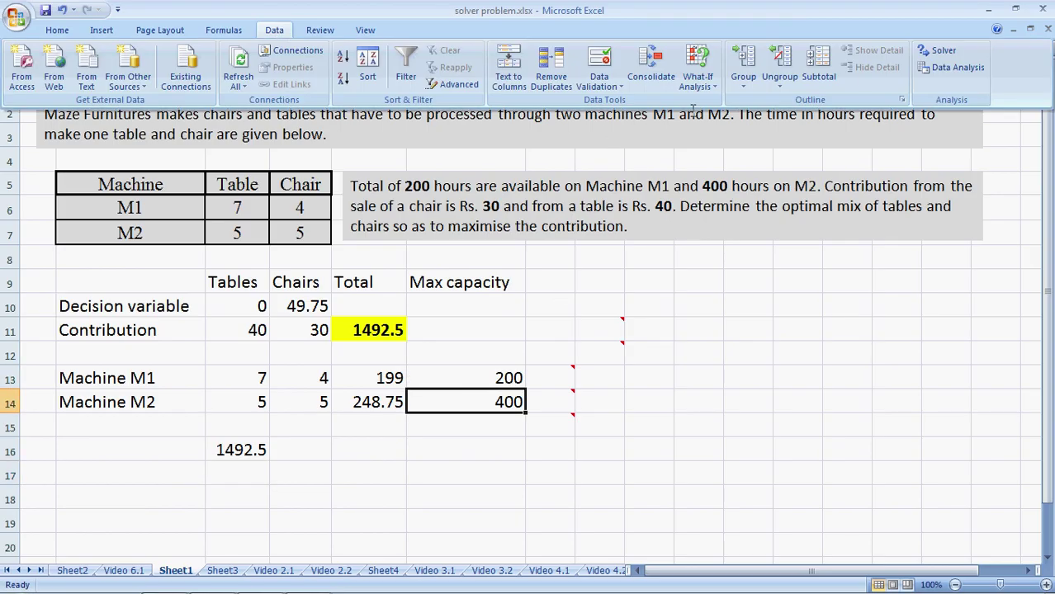
click(956, 52)
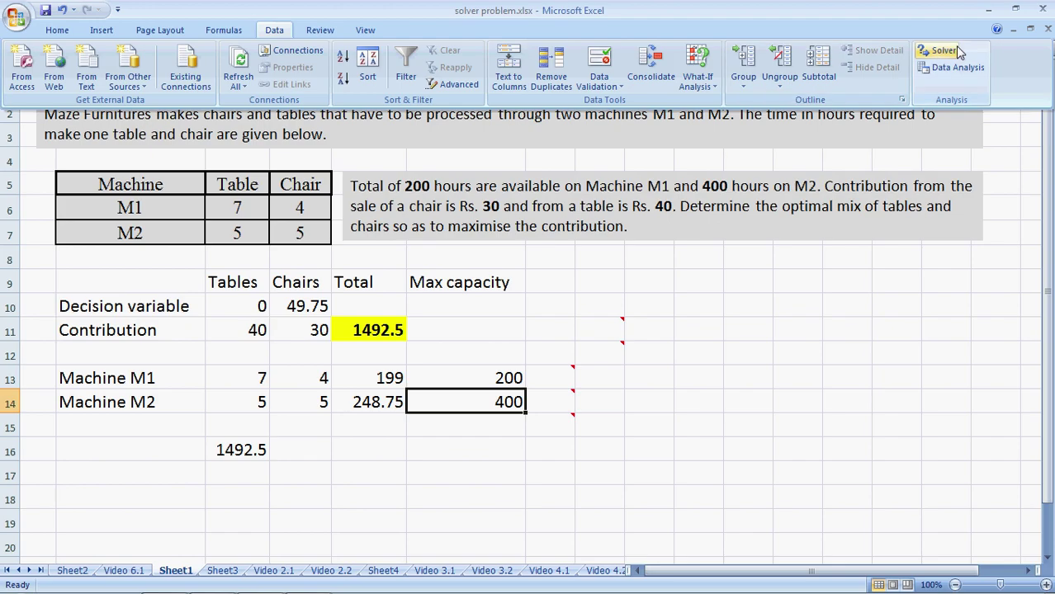
click(313, 113)
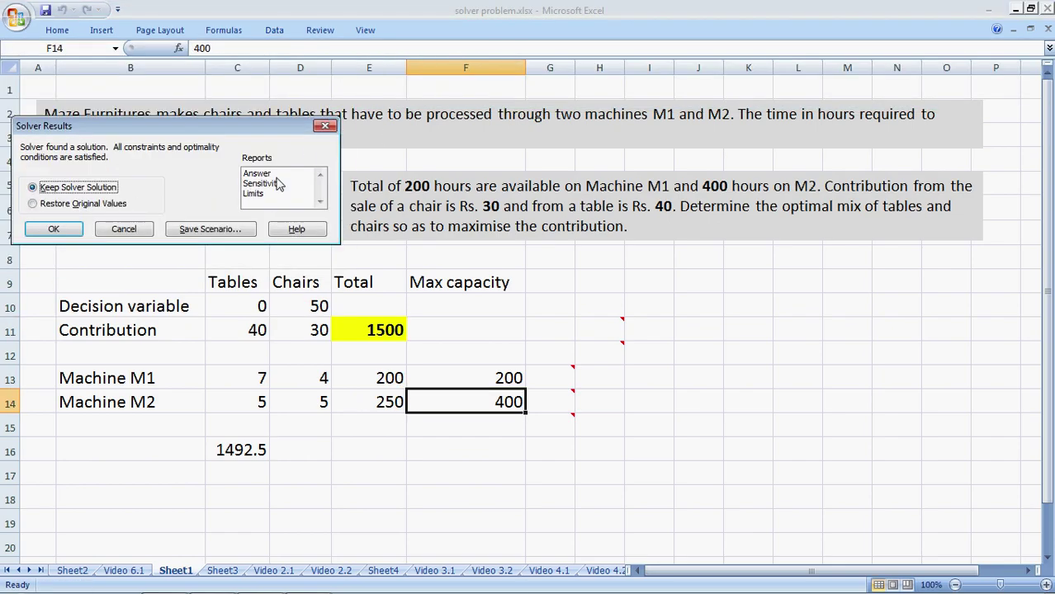
click(276, 185)
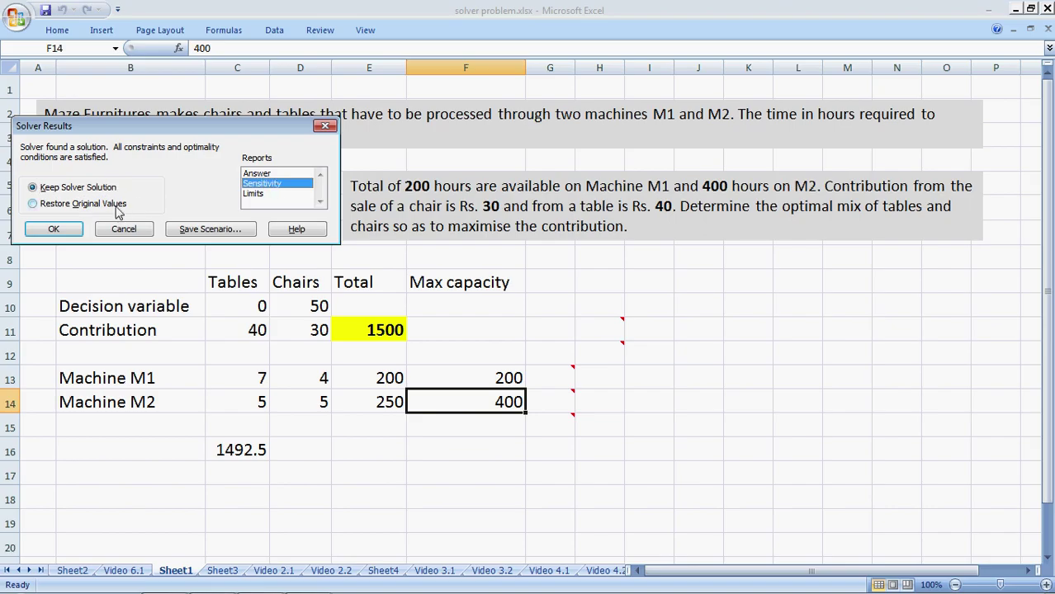
click(53, 228)
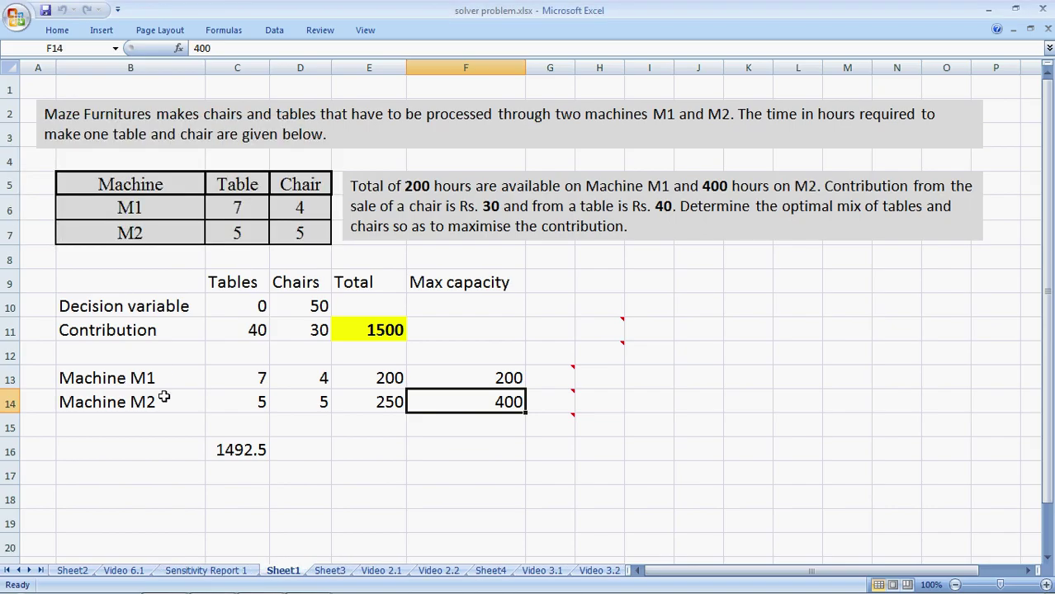
Step: Open the new sensitivity report and examine the shadow prices of the Machine M1 and Machine M2 constraints
click(206, 570)
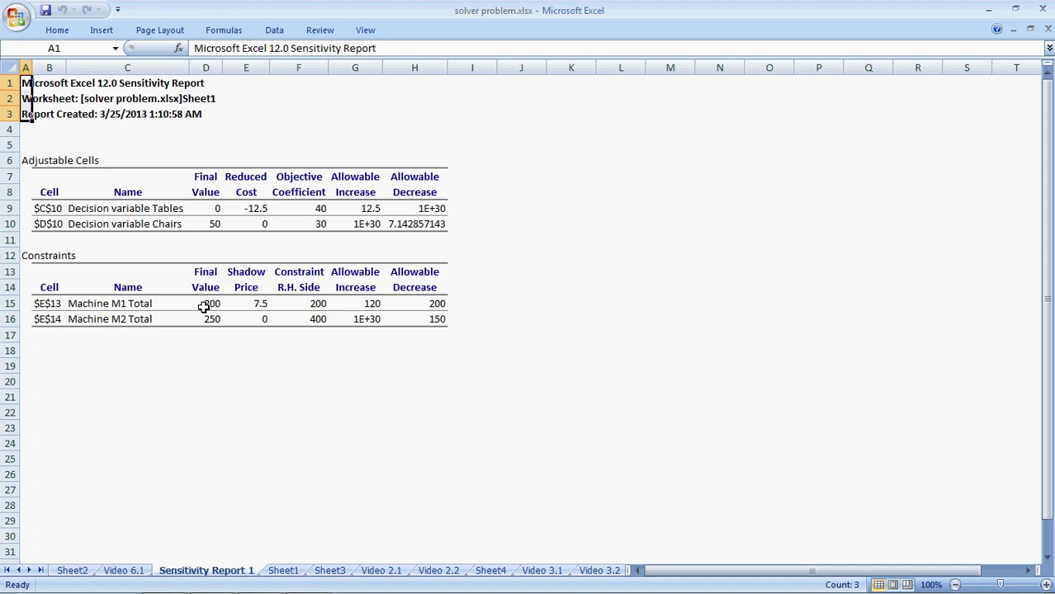
click(262, 307)
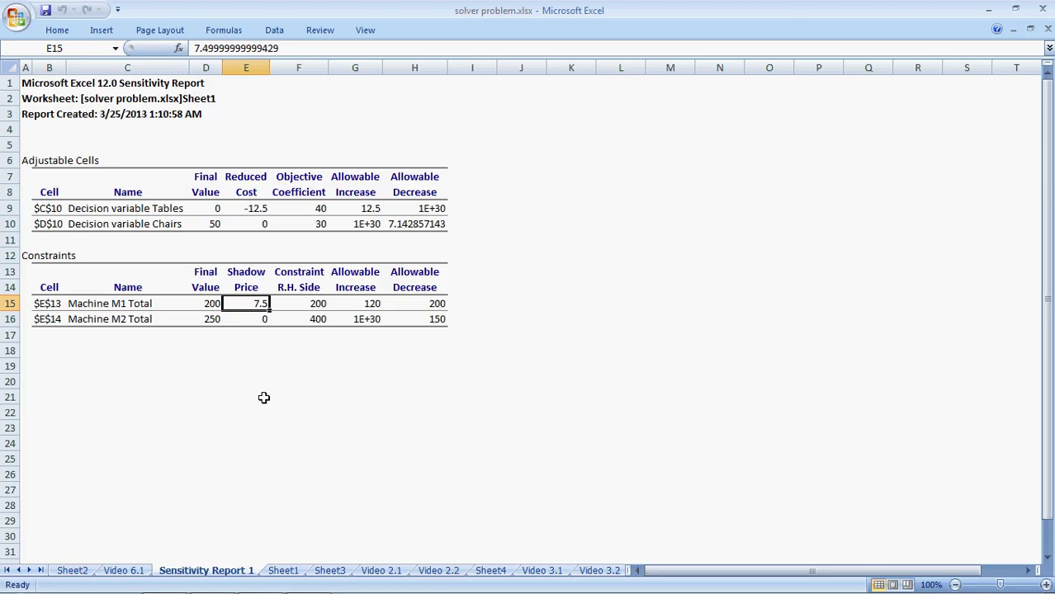
key(Down)
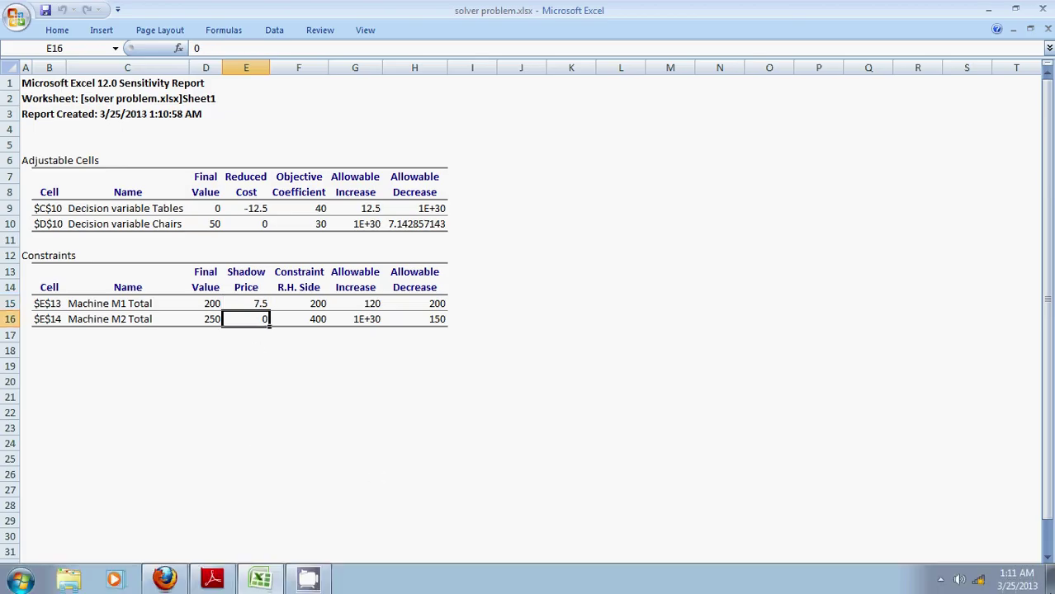
click(1025, 585)
click(1026, 584)
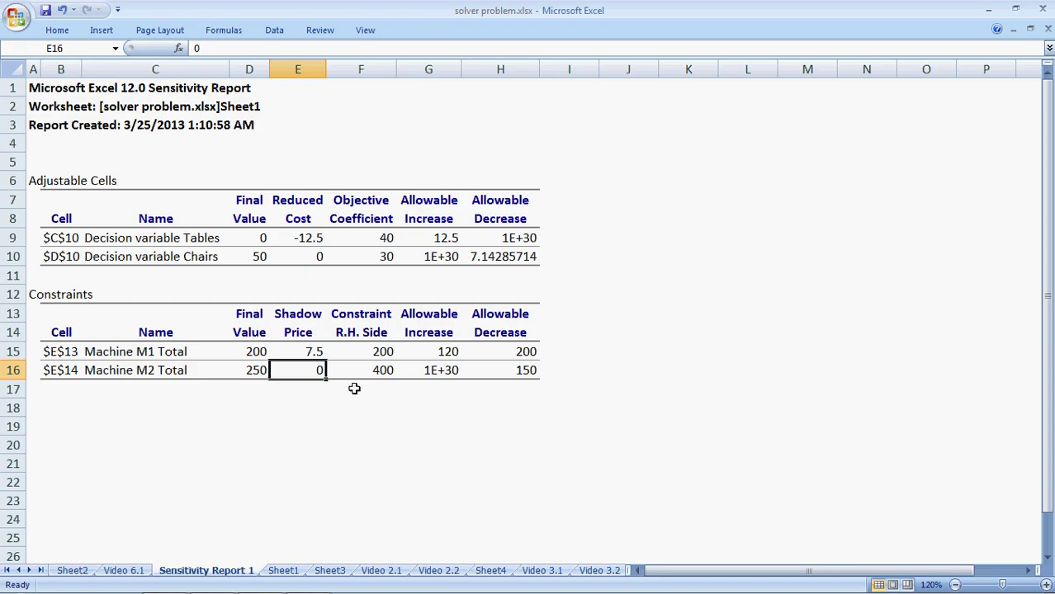
click(295, 352)
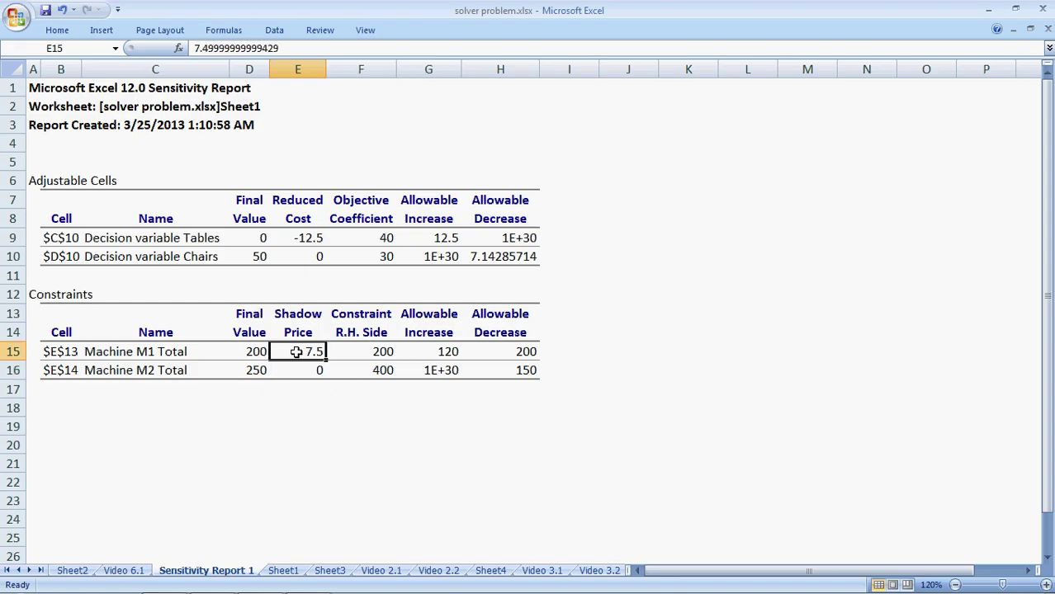